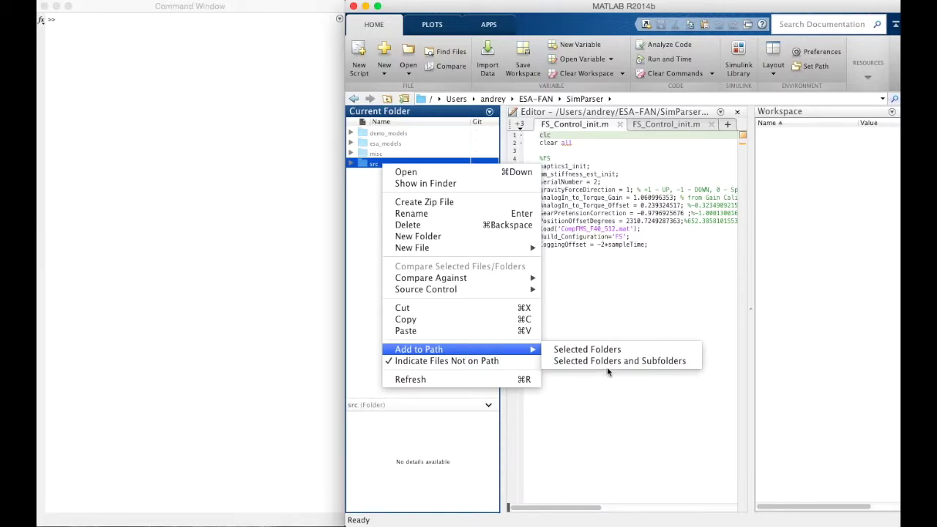
Add the src folder with all its subfolders to the MATLAB path and check the folder's contents
click(615, 360)
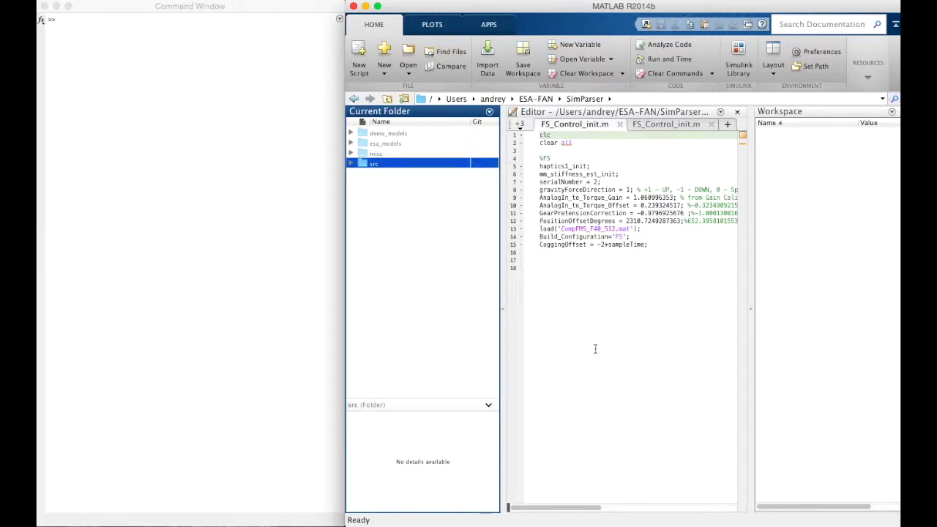
click(351, 164)
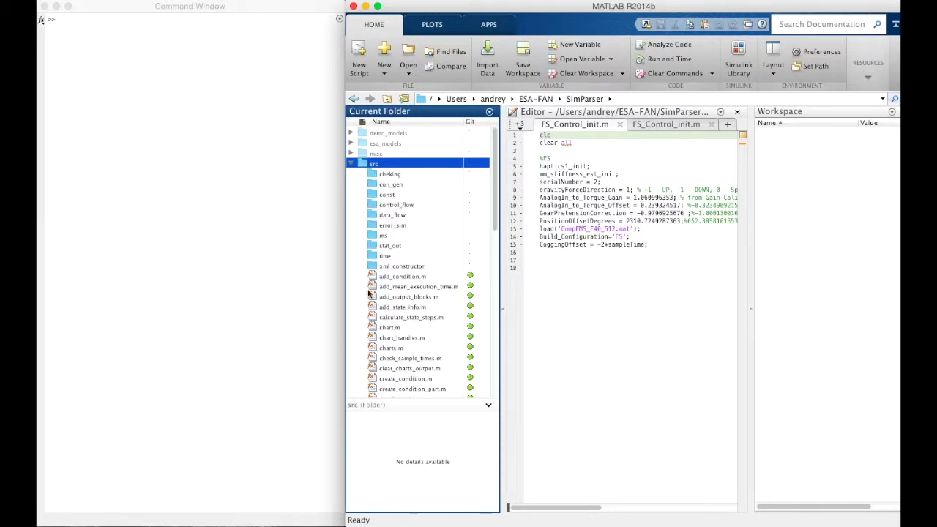
click(351, 164)
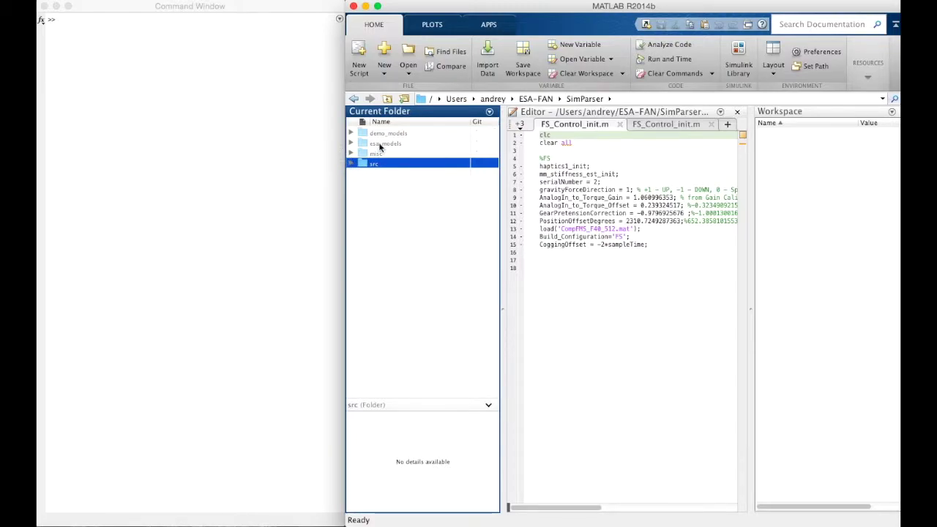
Open TestModel.slx from demo_models/6_H2TTBG_HH_1, fit the whole diagram in its window and place the window below the file list
double_click(386, 135)
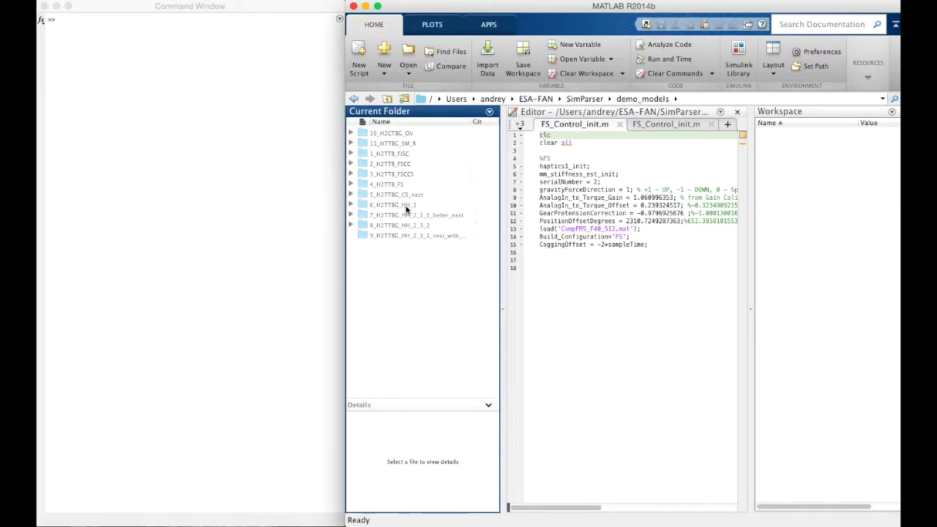
click(410, 207)
double_click(414, 210)
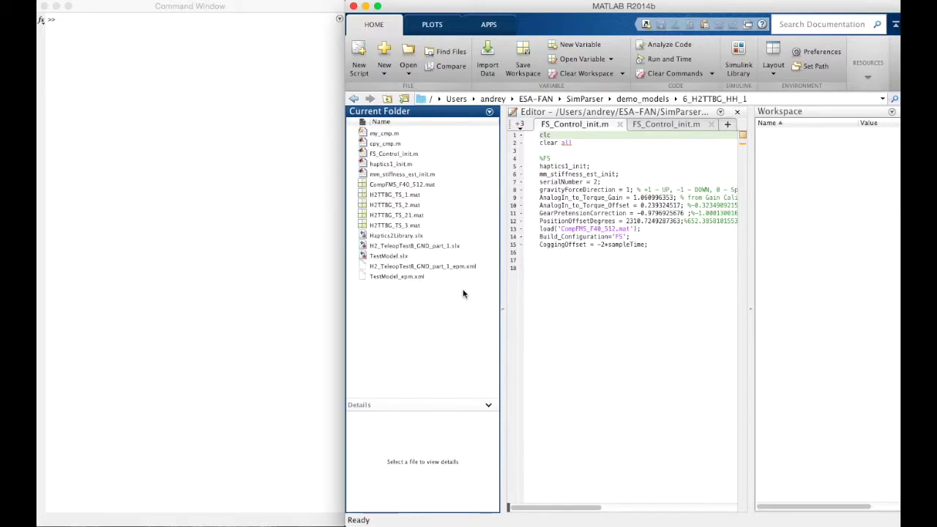
click(414, 256)
double_click(388, 256)
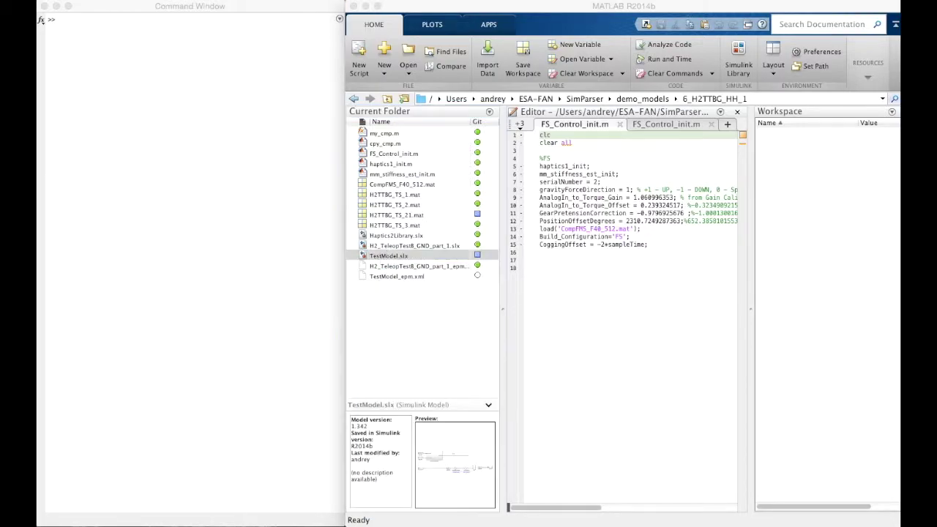
drag(237, 281, 324, 282)
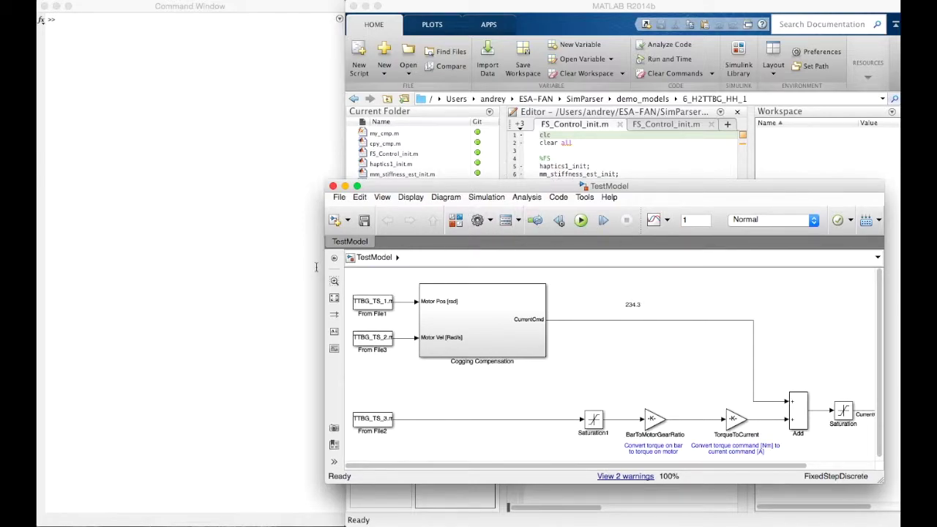
click(334, 297)
drag(517, 187, 536, 226)
Set the background color of the three From File input blocks to red
drag(396, 481, 396, 351)
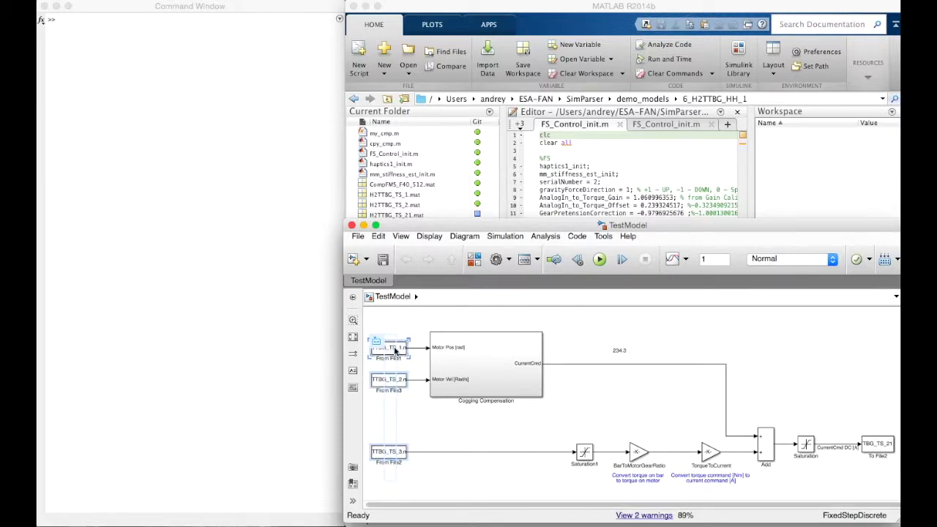
right_click(394, 349)
mouse_move(446, 450)
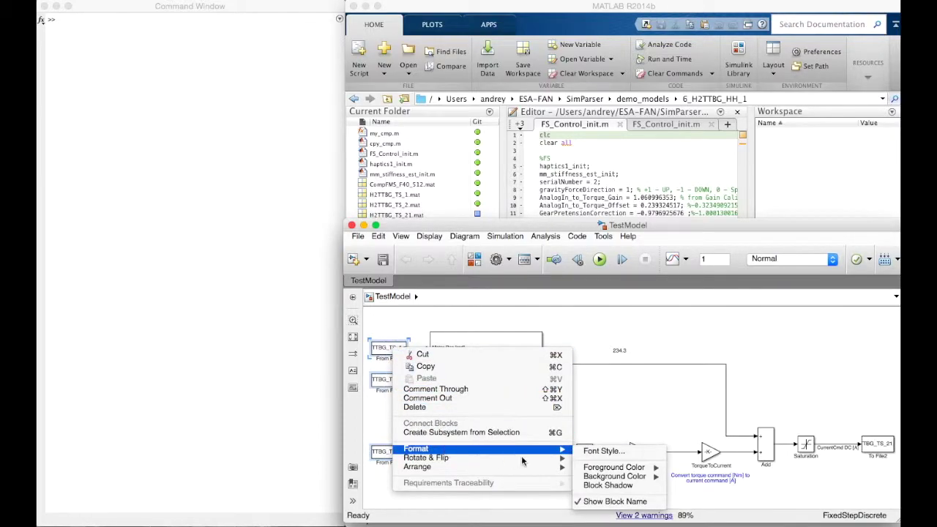
mouse_move(613, 476)
click(681, 430)
click(425, 435)
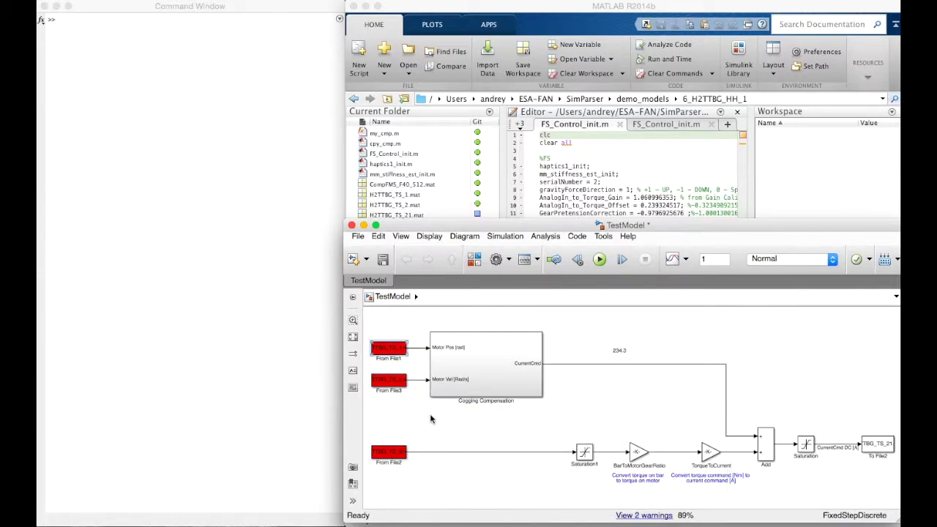
Set the Tag property of the From File1 block to 0.01
right_click(391, 350)
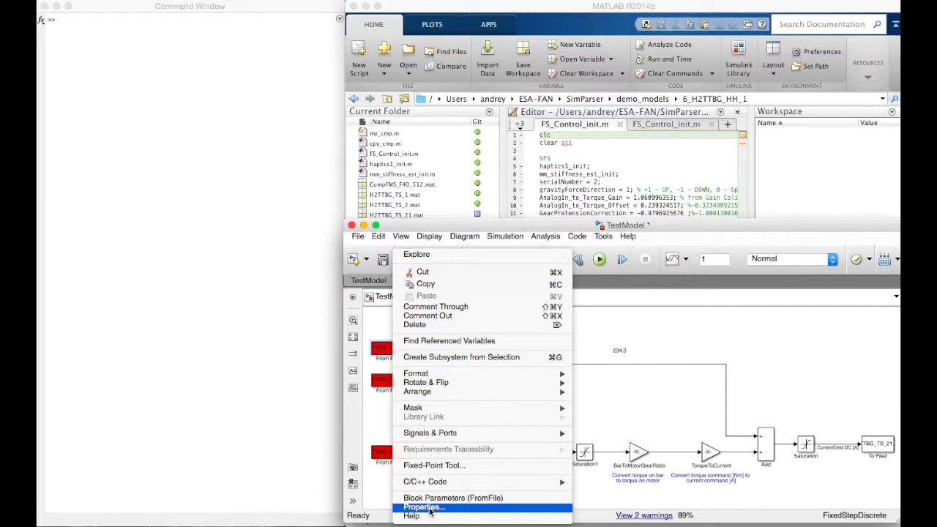
click(430, 507)
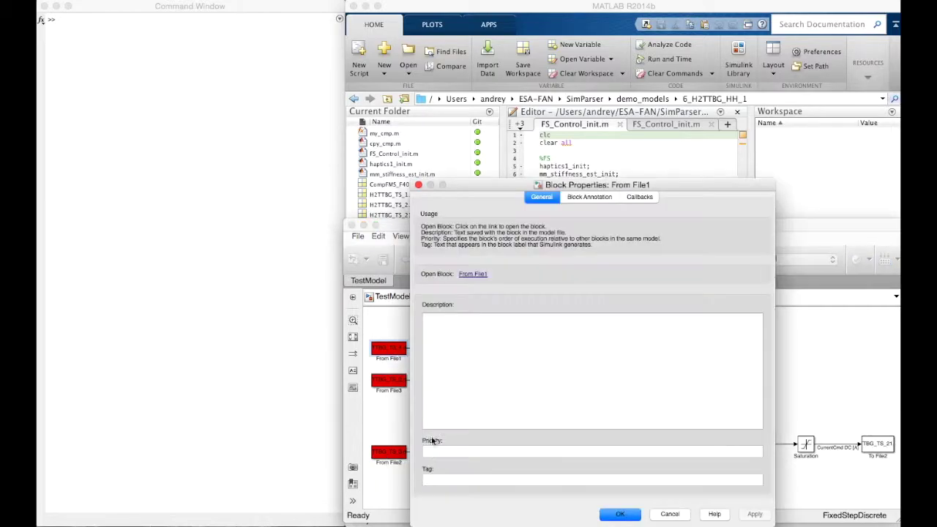
click(461, 479)
text(0.01)
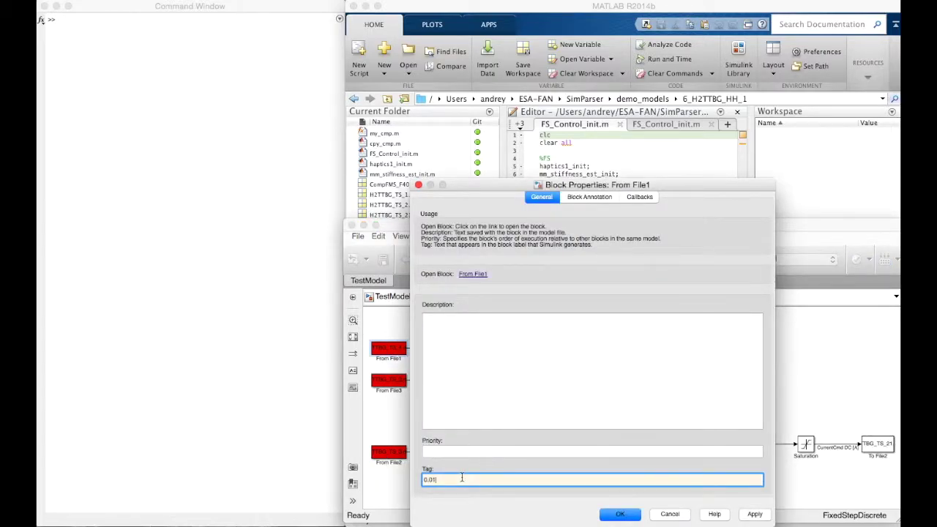
key(Return)
Set the Tag property of the From File3 block to 0.02 and of the From File2 block to 0.03
right_click(379, 381)
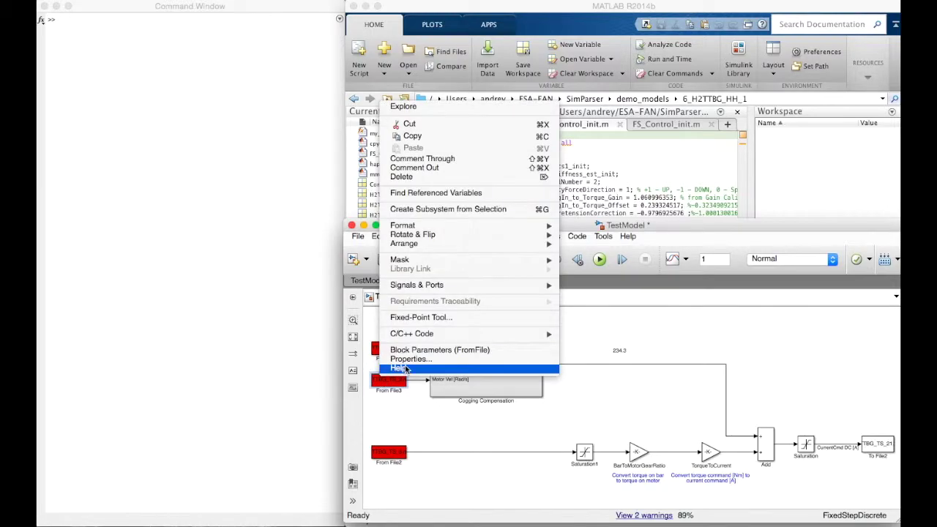
click(410, 359)
click(429, 480)
text(1)
key(Return)
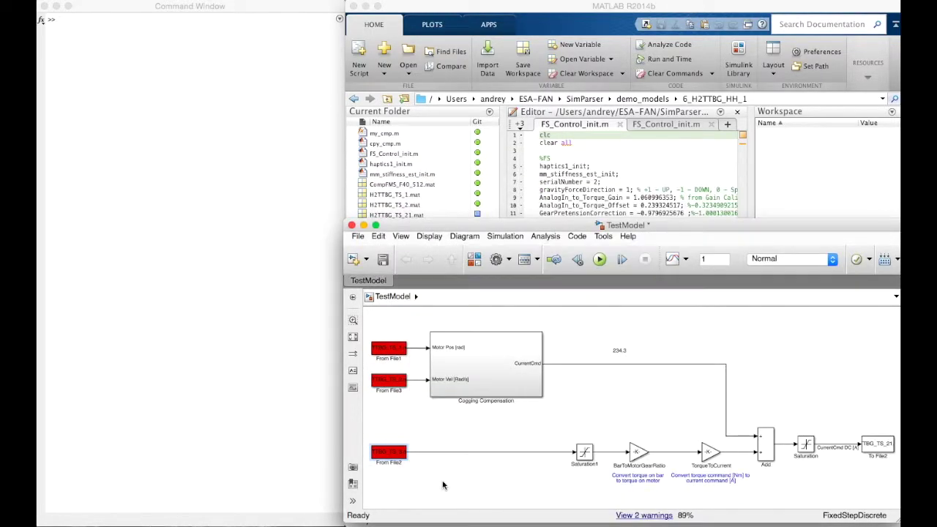
Set the background color of the To File2 output block to yellow
right_click(873, 441)
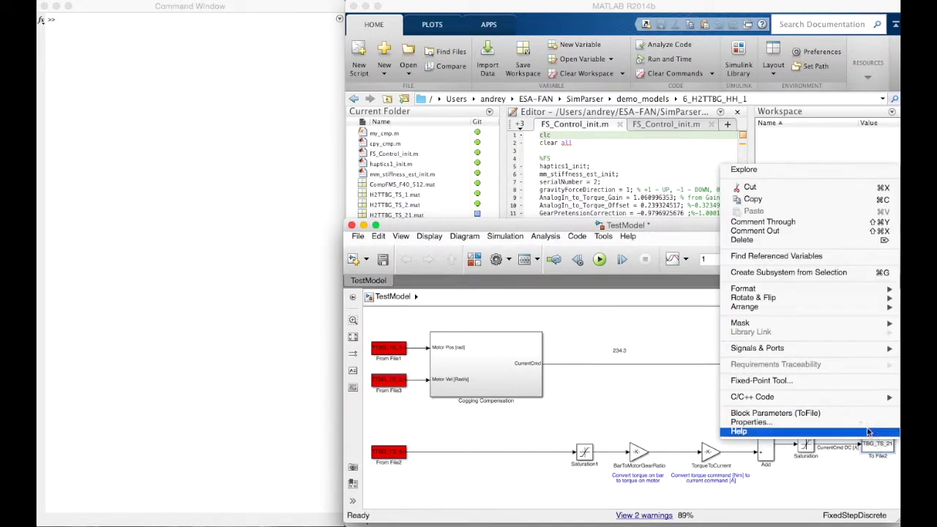
mouse_move(817, 292)
mouse_move(703, 320)
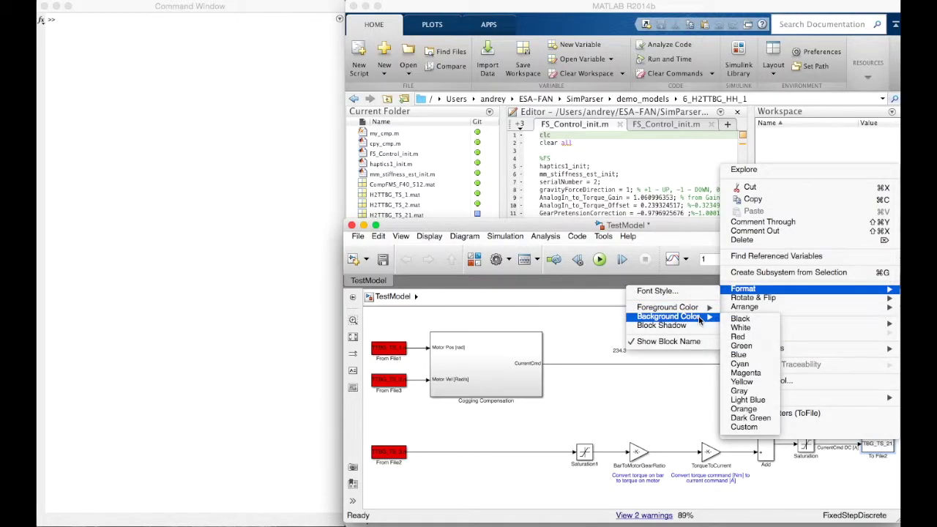
click(754, 382)
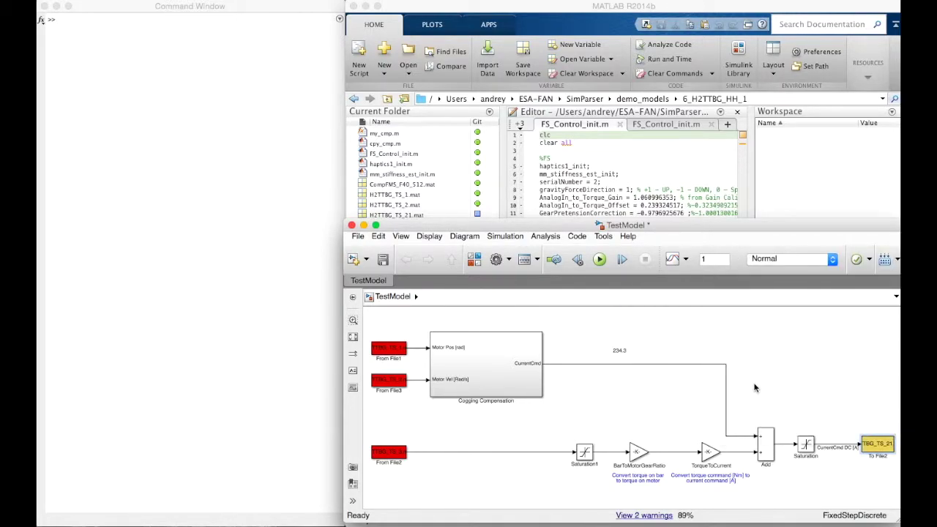
Give the Add block and the Saturation1 block of the top-level model a yellow background
right_click(767, 446)
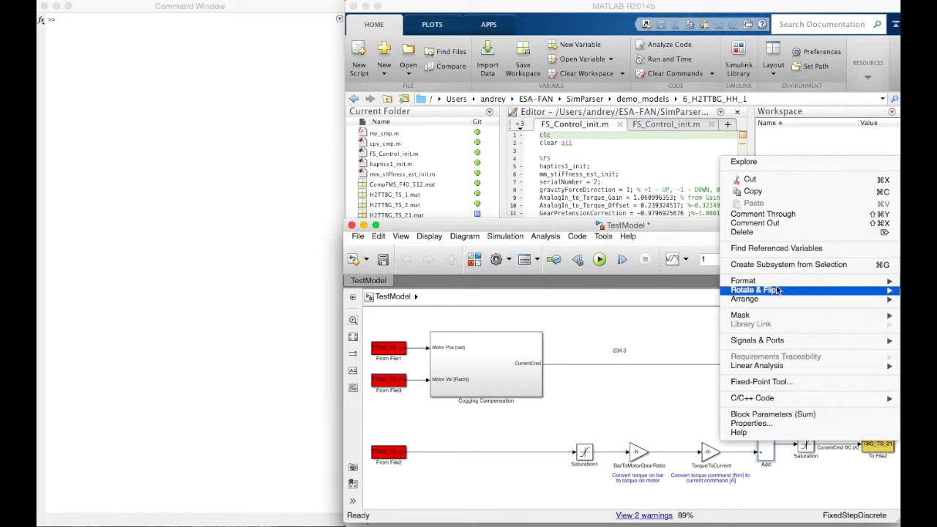
mouse_move(778, 285)
mouse_move(692, 310)
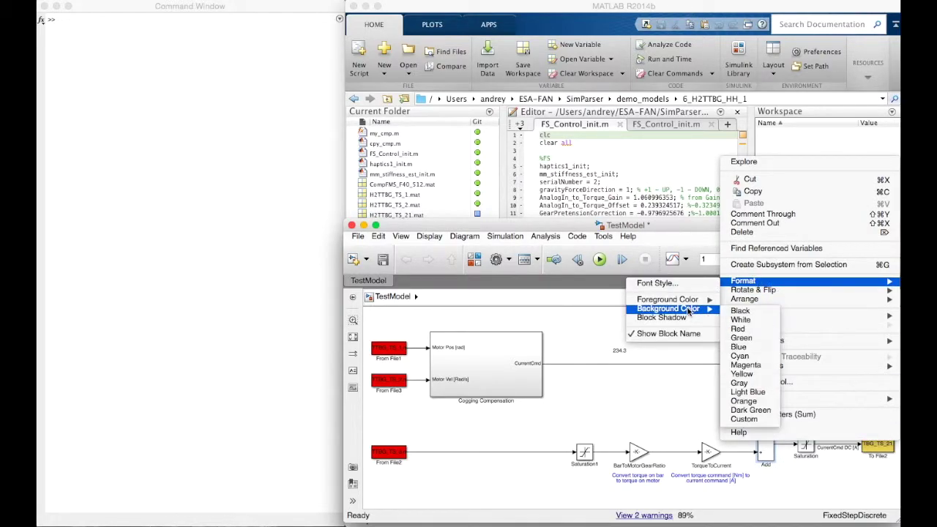
click(758, 379)
right_click(638, 453)
mouse_move(674, 365)
mouse_move(808, 393)
click(729, 459)
Color CoggingOffsetGain and TorqueToCurrentGain yellow inside the Cogging Compensation subsystem, and return to the top-level model
double_click(486, 366)
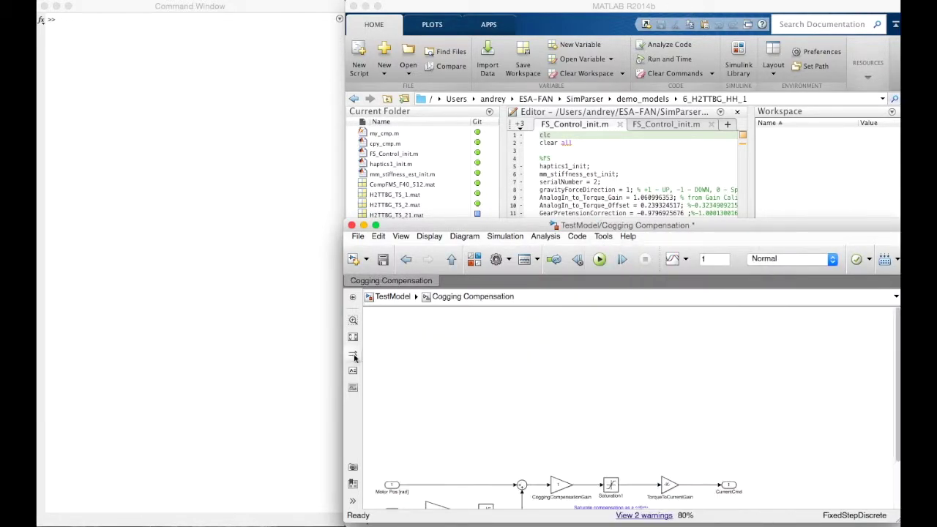
click(354, 337)
right_click(469, 399)
mouse_move(530, 239)
mouse_move(692, 266)
click(773, 331)
right_click(788, 361)
mouse_move(754, 201)
mouse_move(675, 225)
click(752, 291)
click(395, 296)
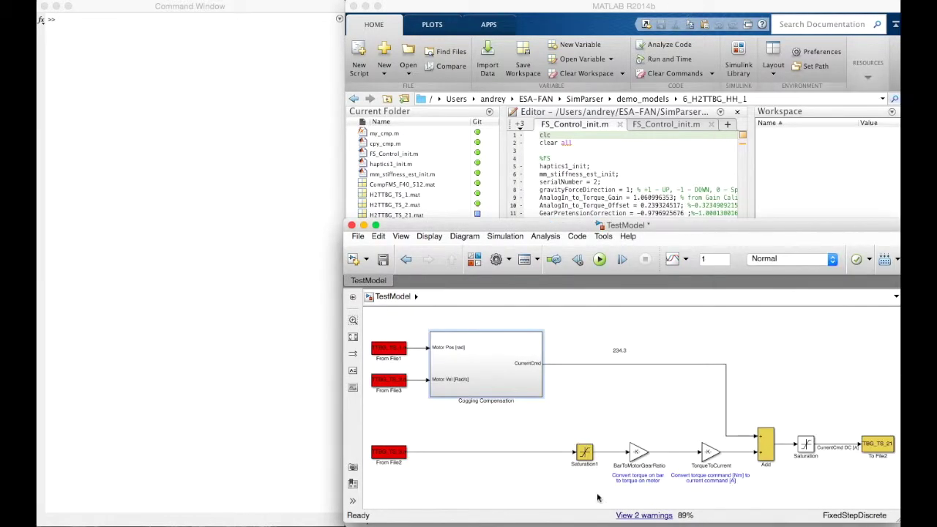
Open the FS_Control_init.m script from the model's folder and run it to load the model variables
click(221, 96)
double_click(394, 154)
click(688, 49)
Run ErrorSim(gcs,10) in the Command Window to simulate errors on the current model
click(147, 140)
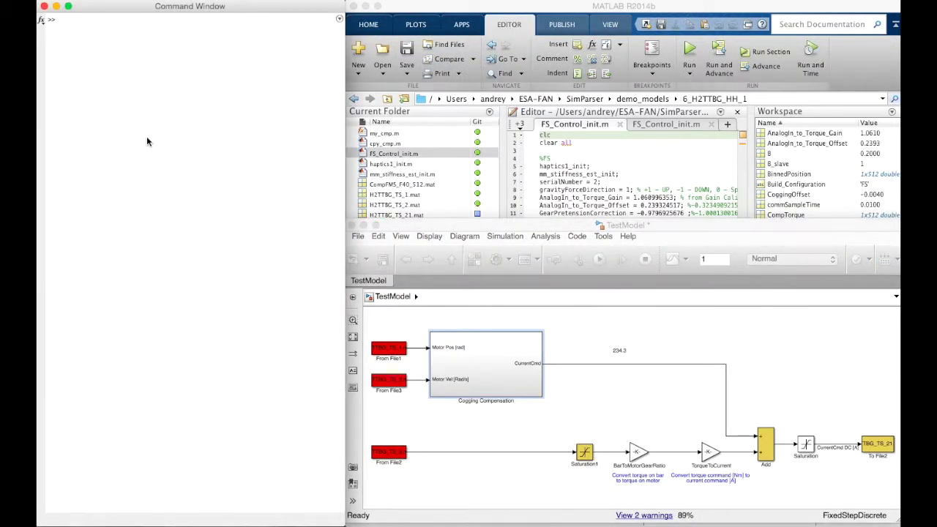
text(ErrorSim(gcs,10))
key(Return)
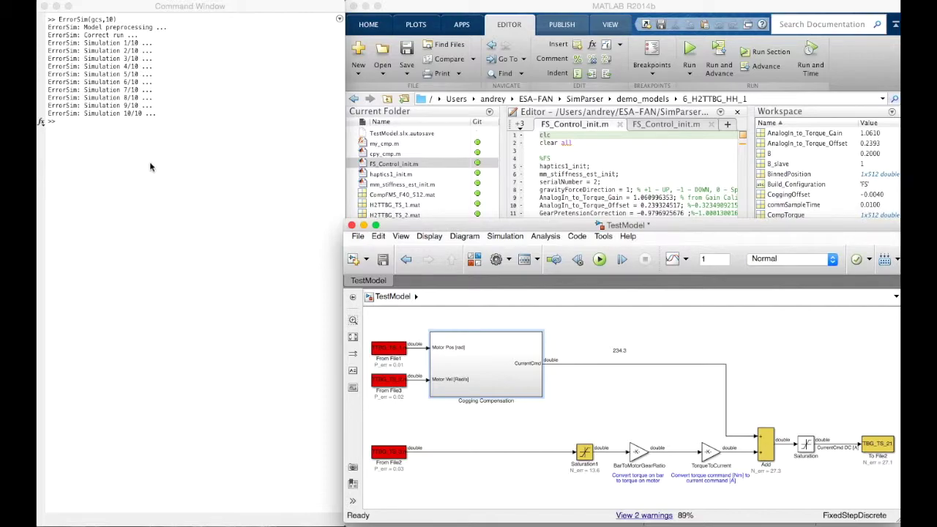
Examine the N_err annotations on the yellow blocks, including those inside the Cogging Compensation subsystem, and return to the top level
click(121, 167)
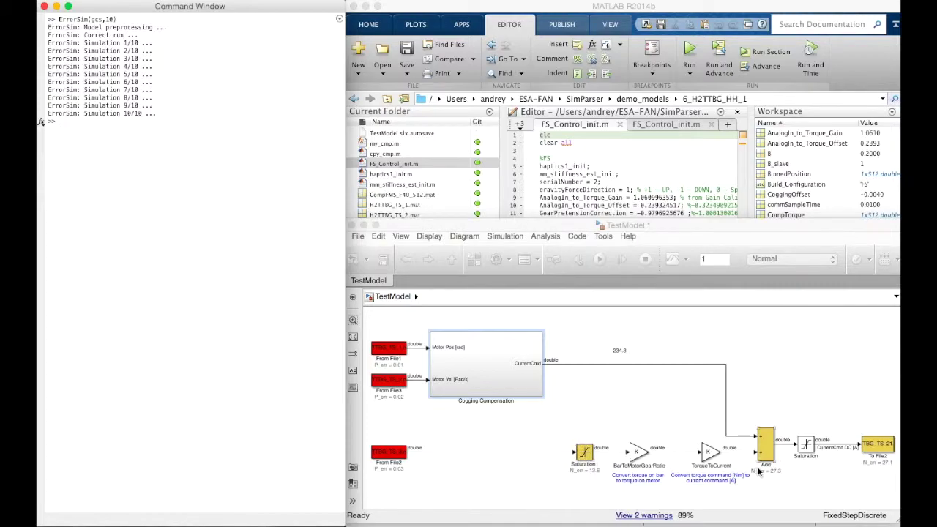
click(543, 383)
double_click(543, 384)
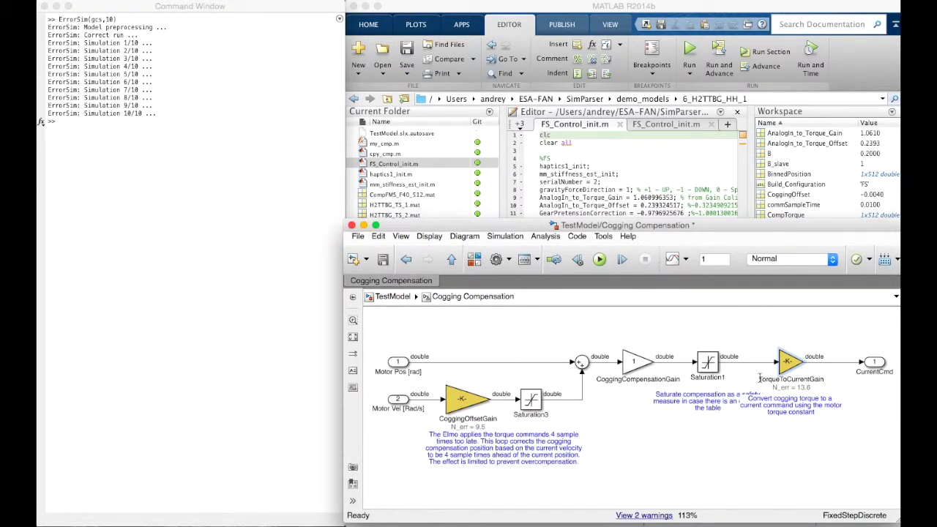
click(393, 296)
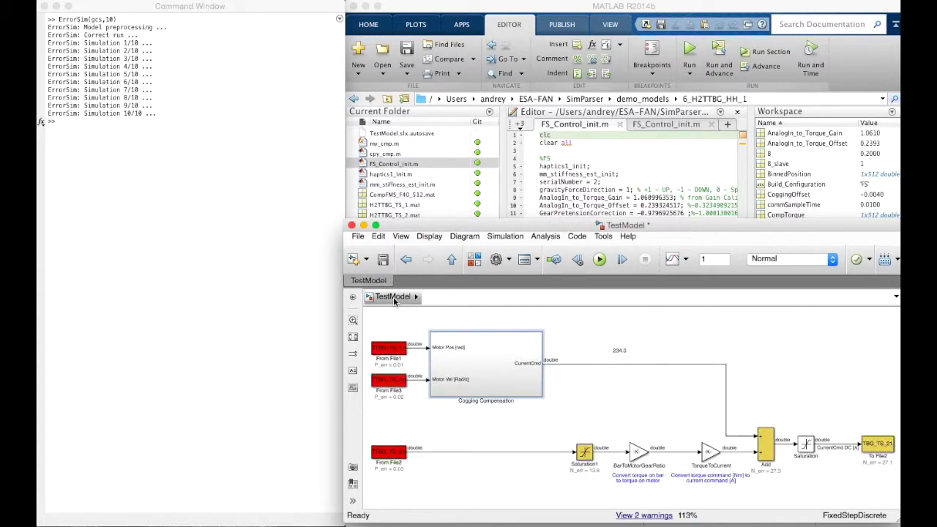
Run to_ErrorPro(gcs) in the Command Window to export the current model for ErrorPro, and let the analysis finish
click(187, 184)
text(to_E)
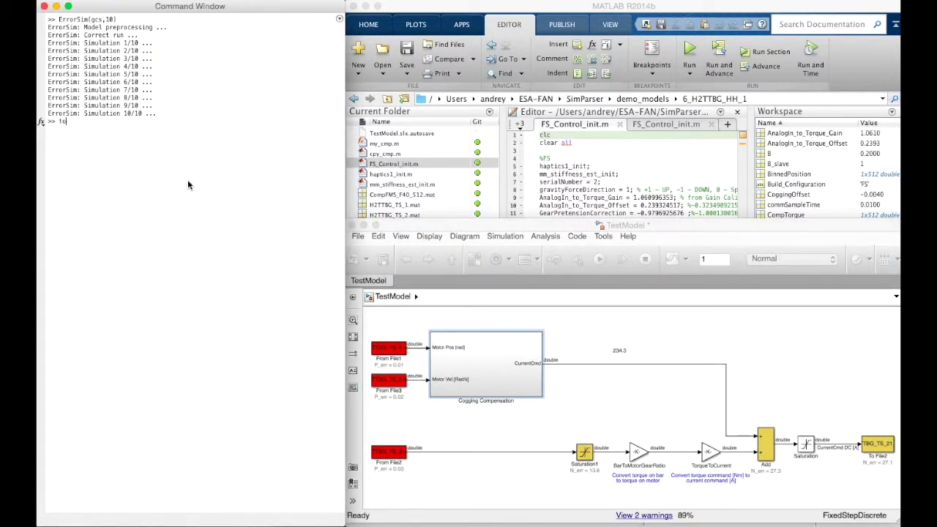
text(rrorPro(gcs))
key(Return)
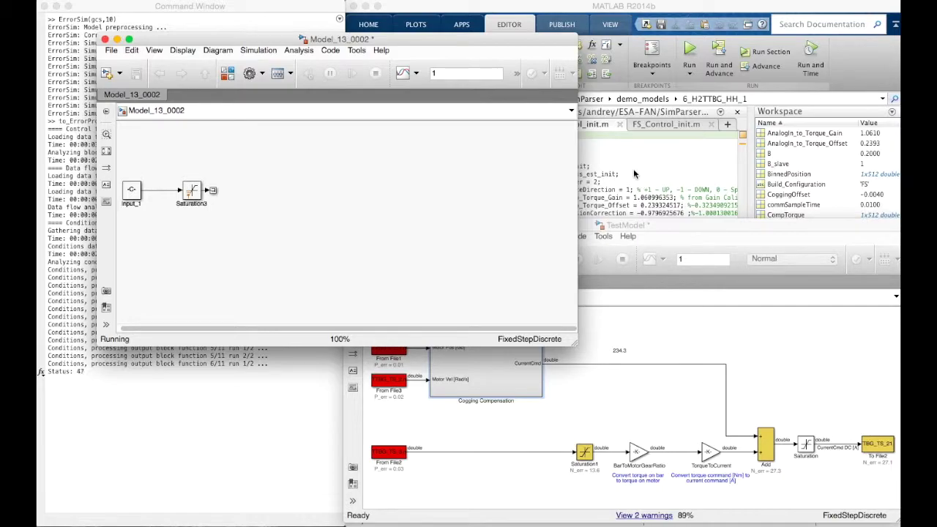
drag(479, 36, 717, 4)
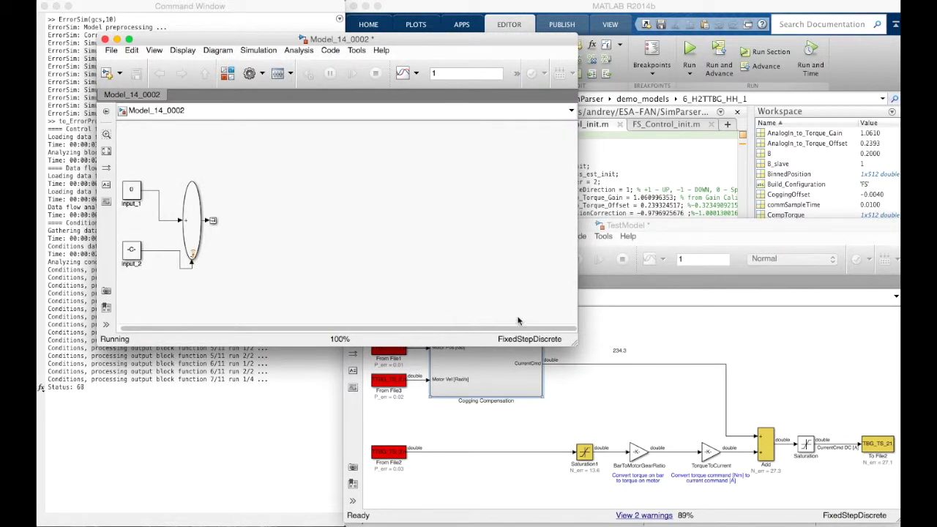
drag(478, 33, 726, 13)
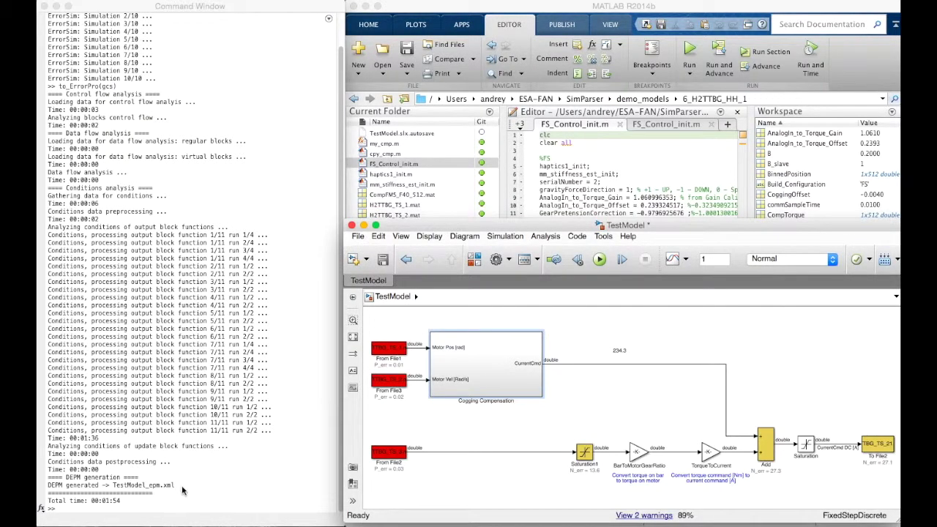
Review the command output line that names the generated DEPM file
click(177, 490)
drag(177, 489, 86, 491)
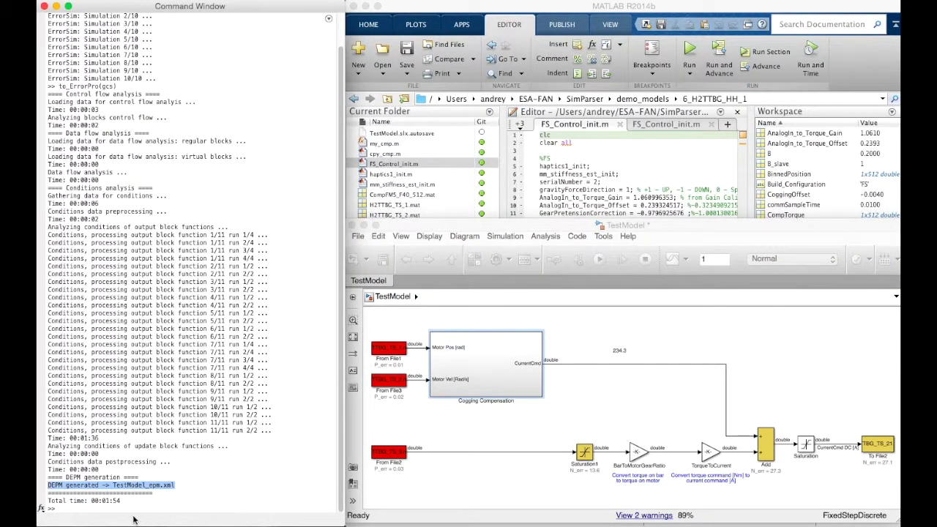
click(199, 477)
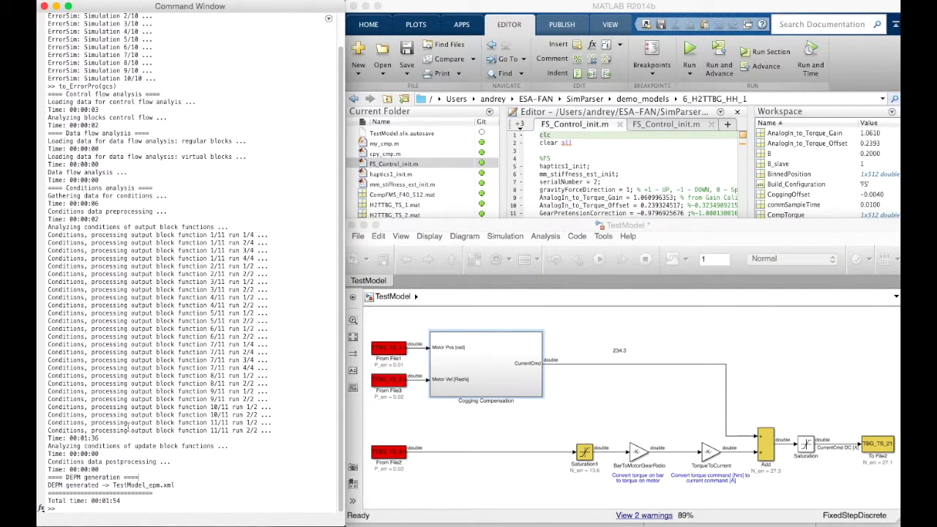
Switch to the Terminal in the ErrorPro folder, list its files and launch ErrorPro with sh ErrorPro.sh
drag(38, 139, 579, 36)
text(ls)
key(Return)
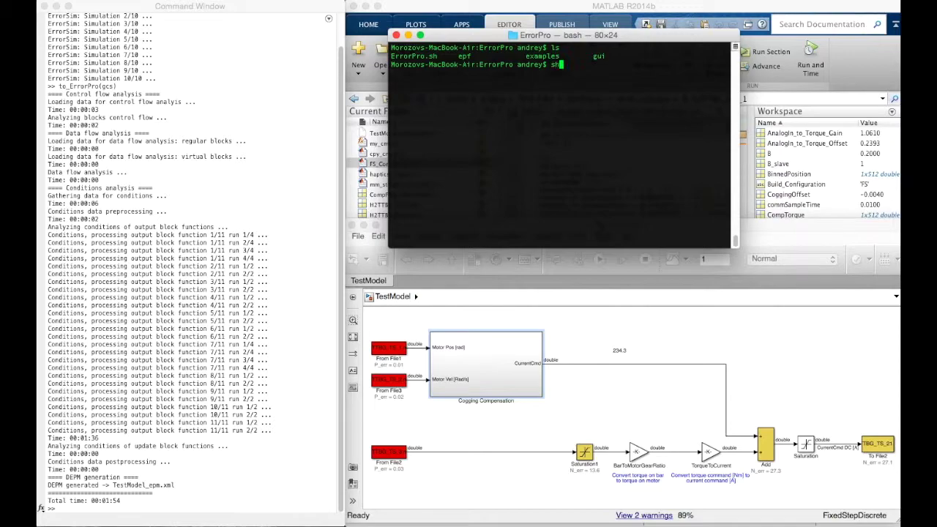
text(sh E)
key(Tab)
key(Return)
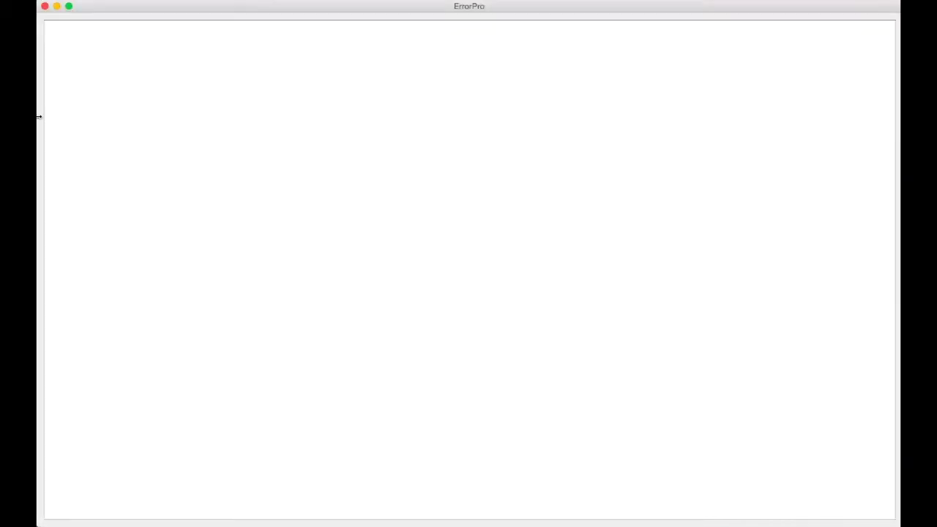
Narrow the ErrorPro window, place it beside the Command Window output and load the generated TestModel_epm.xml
drag(898, 130, 461, 154)
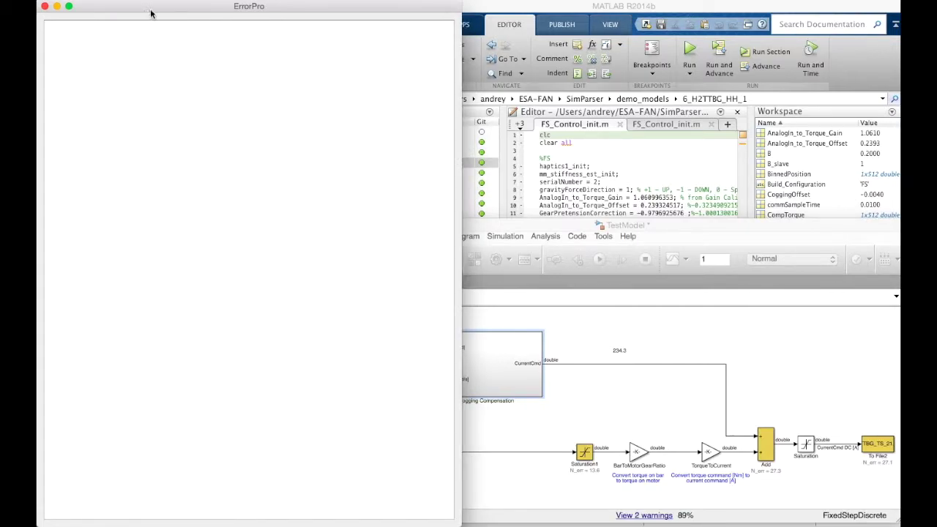
drag(150, 9, 464, 2)
click(117, 2)
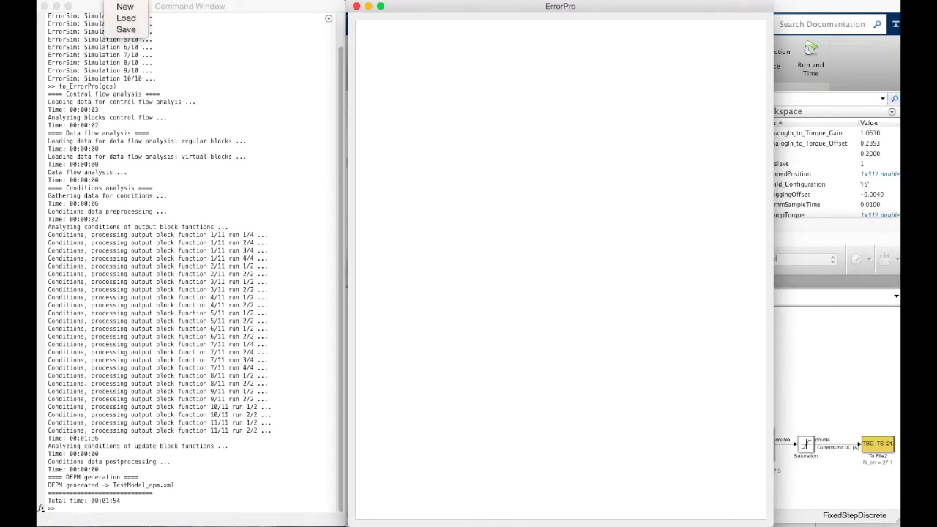
click(121, 21)
click(875, 484)
Switch the loaded model's graph to a compact view without the data type and size details
right_click(701, 183)
mouse_move(722, 213)
click(776, 220)
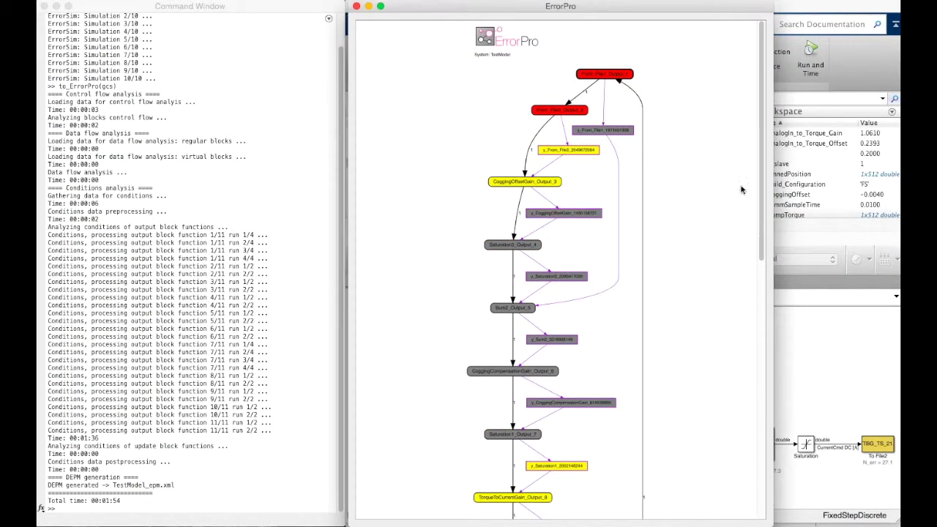
Arrange the ErrorPro graph and the Simulink TestModel side by side and compare the graph's elements with the model's blocks, down to To File2
drag(626, 11, 288, 6)
drag(504, 224, 630, 161)
drag(324, 8, 358, 9)
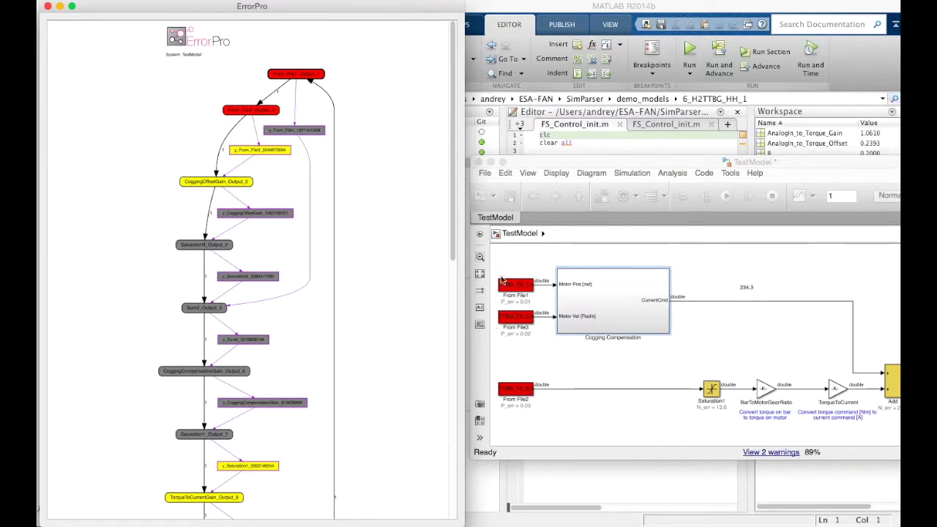
scroll(454, 202, down, 10)
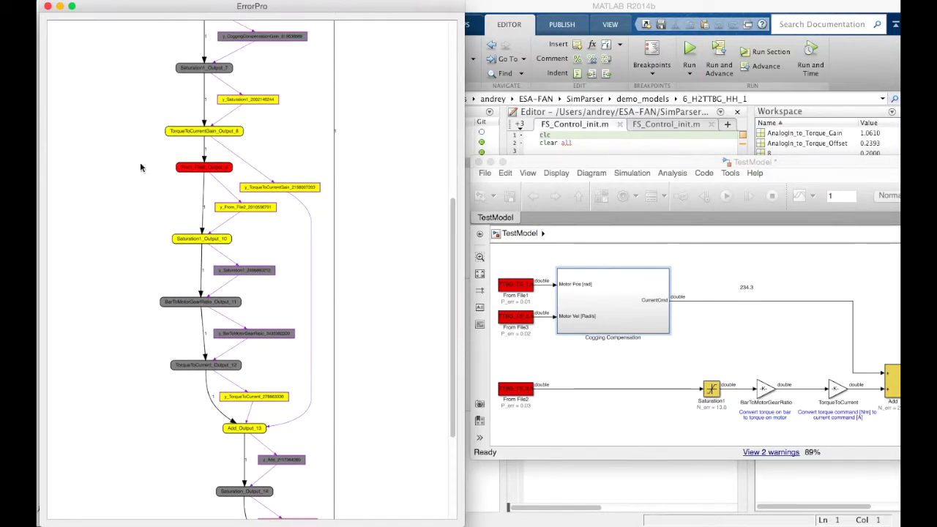
mouse_move(452, 318)
mouse_down()
mouse_move(445, 180)
mouse_move(450, 306)
mouse_up()
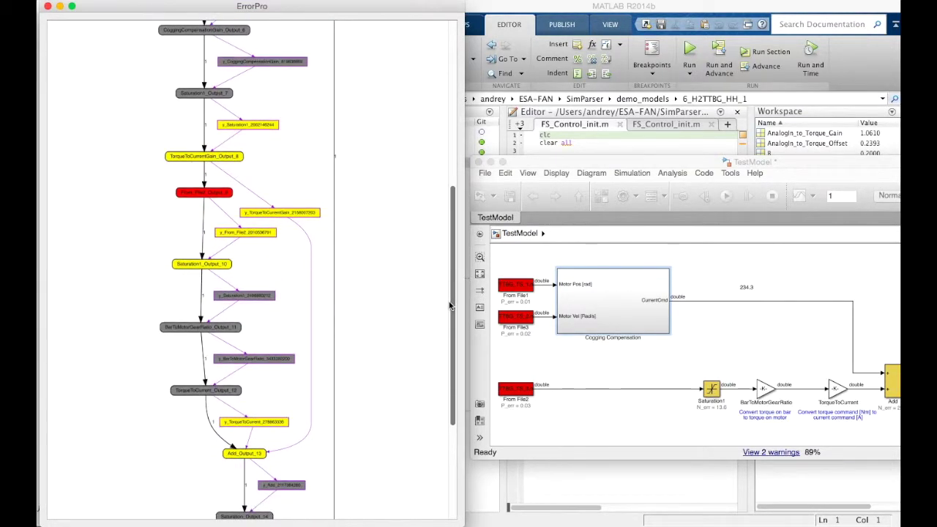
drag(682, 162, 566, 162)
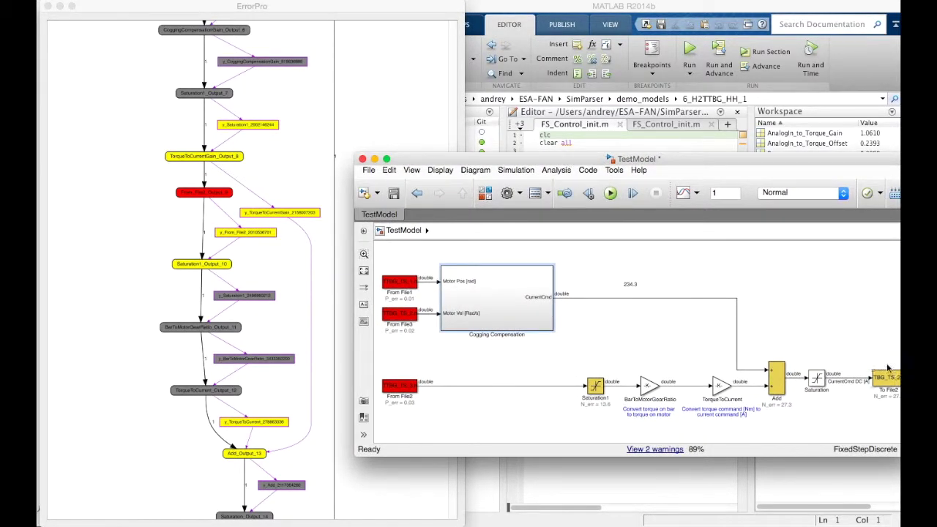
click(313, 365)
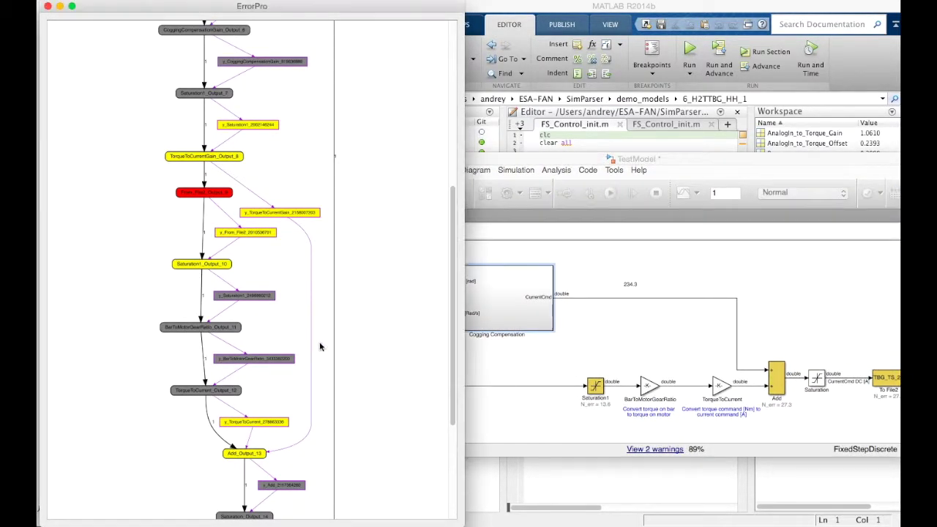
scroll(447, 382, down, 5)
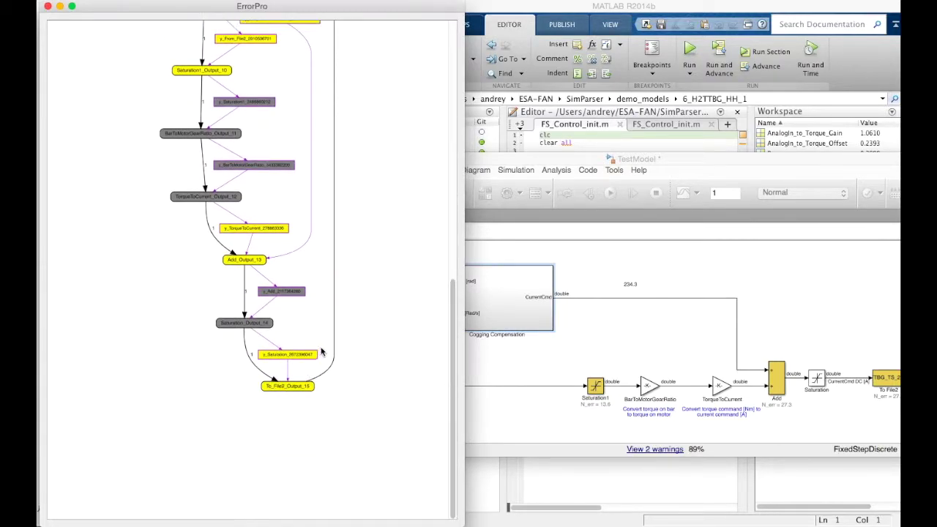
drag(458, 350, 437, 84)
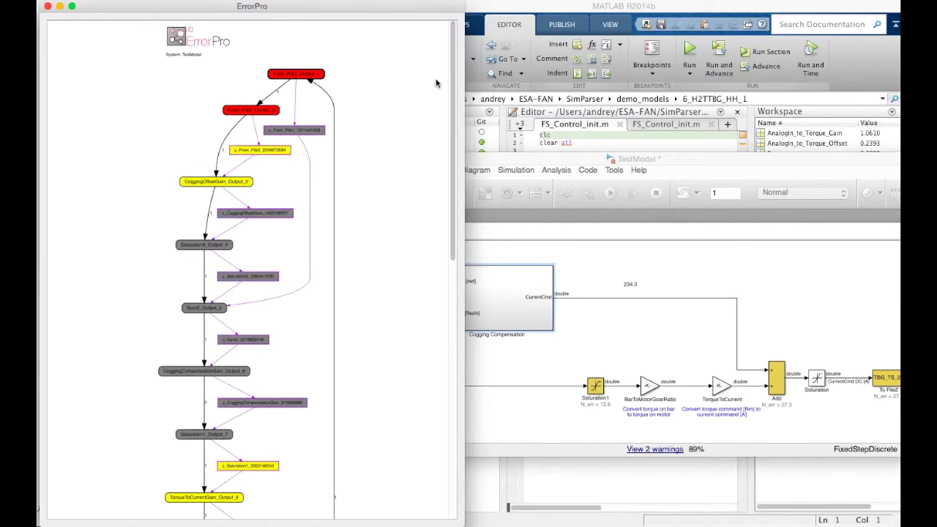
Compute the loaded TestModel error propagation model in ErrorPro
right_click(398, 133)
mouse_move(421, 161)
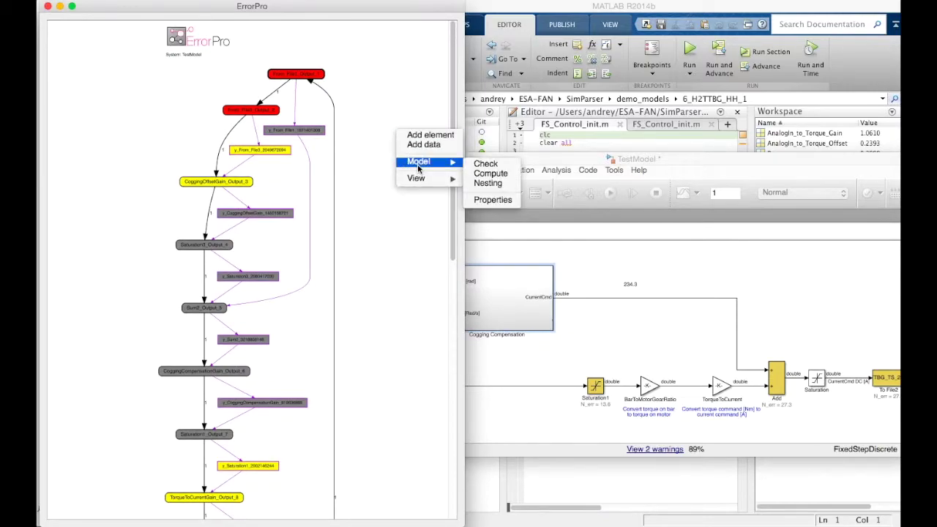
click(498, 174)
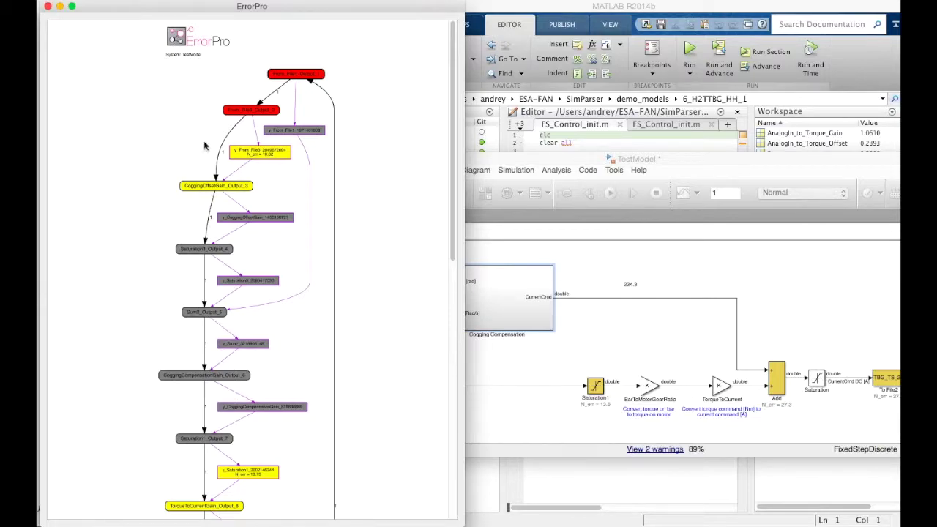
Switch the computed graph to the linear layout and compare its N_err values with the annotations on the Simulink blocks
right_click(387, 117)
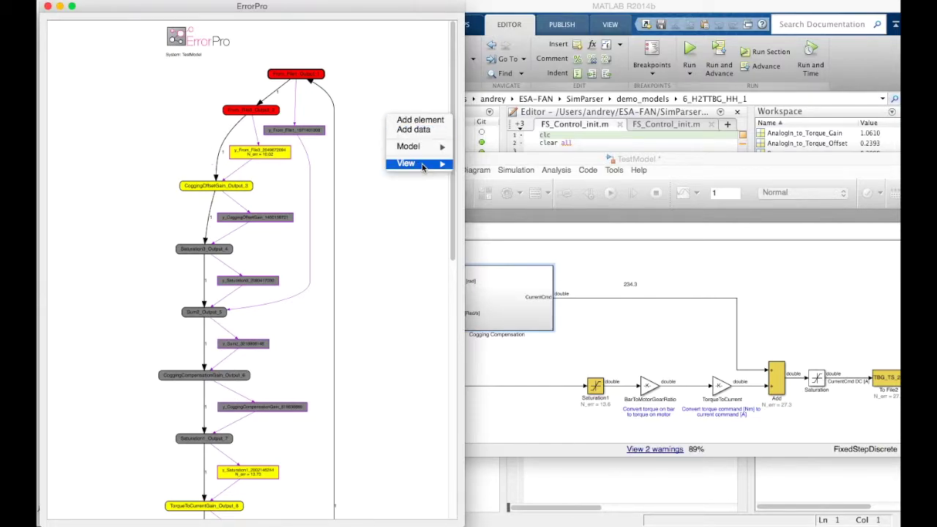
mouse_move(432, 163)
click(476, 220)
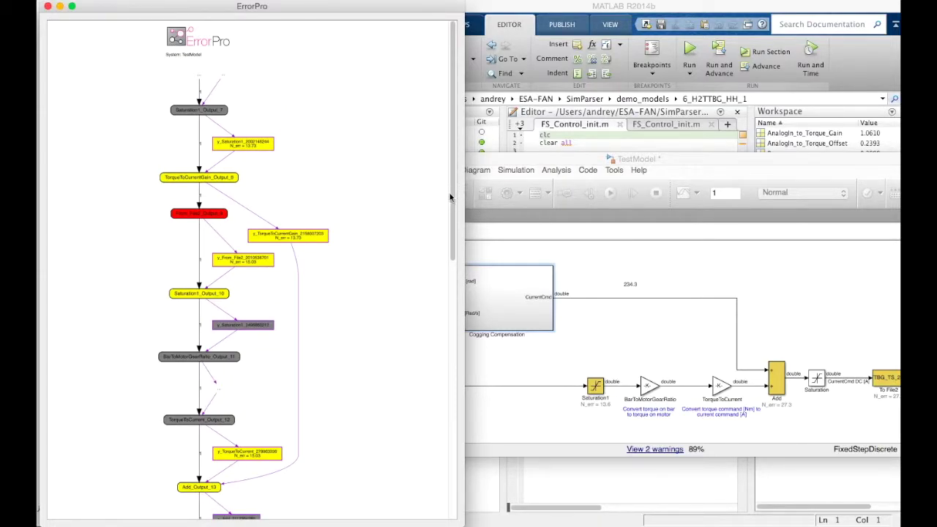
drag(451, 192, 470, 352)
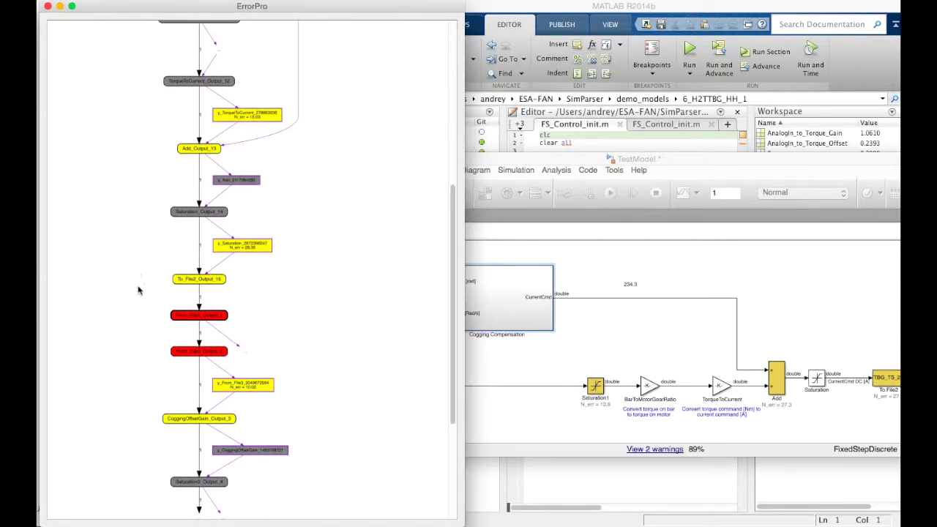
mouse_move(720, 159)
mouse_down()
mouse_move(655, 161)
mouse_move(712, 161)
mouse_up()
click(349, 156)
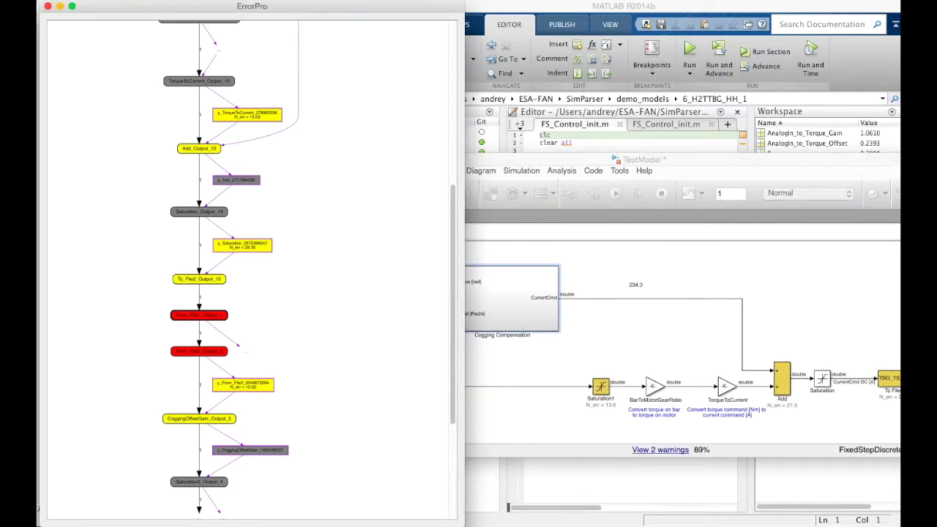
Open the ErrorPro console and run self.model.reporting.report_all_elements() to report the computed values of all elements
click(161, 7)
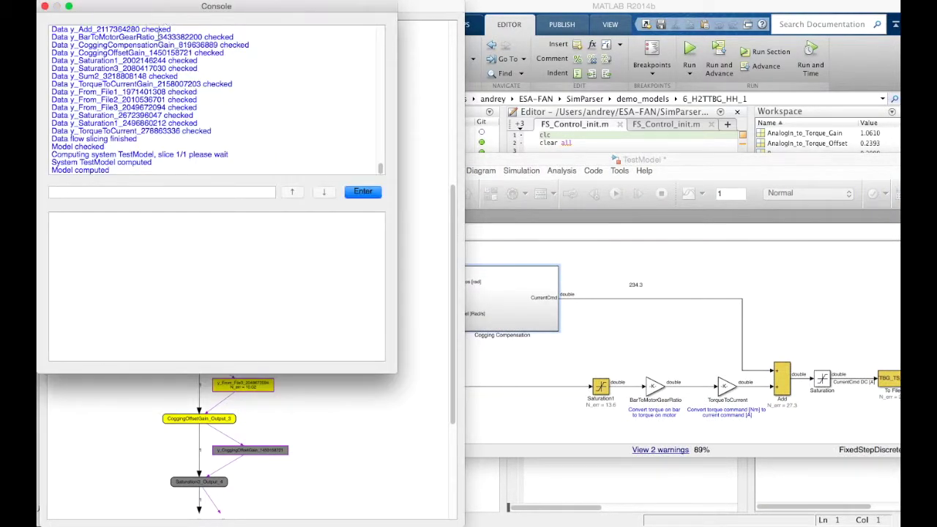
click(124, 191)
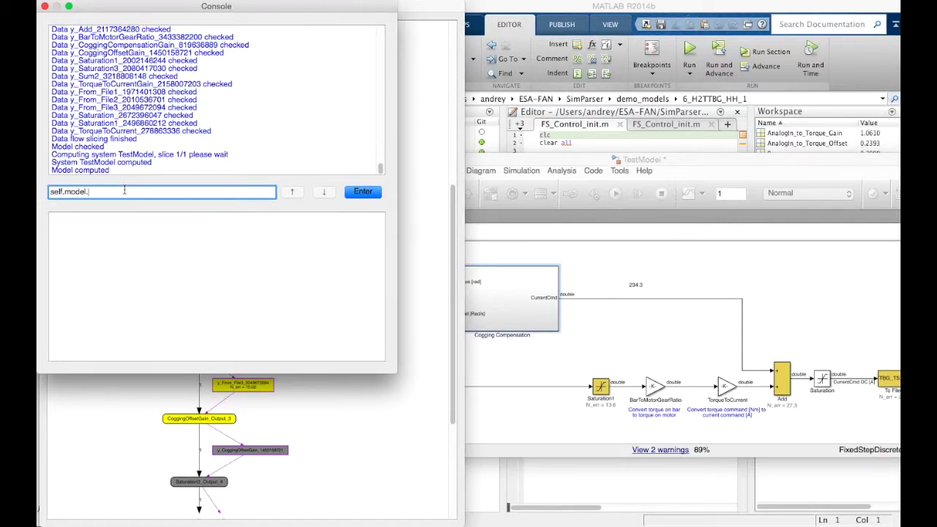
text(self.model.reporting.report_all_elements())
key(Return)
Compare the reported element values with the N_err annotations in TestModel, including those inside the Cogging Compensation subsystem, and return to the top level
drag(168, 168, 52, 136)
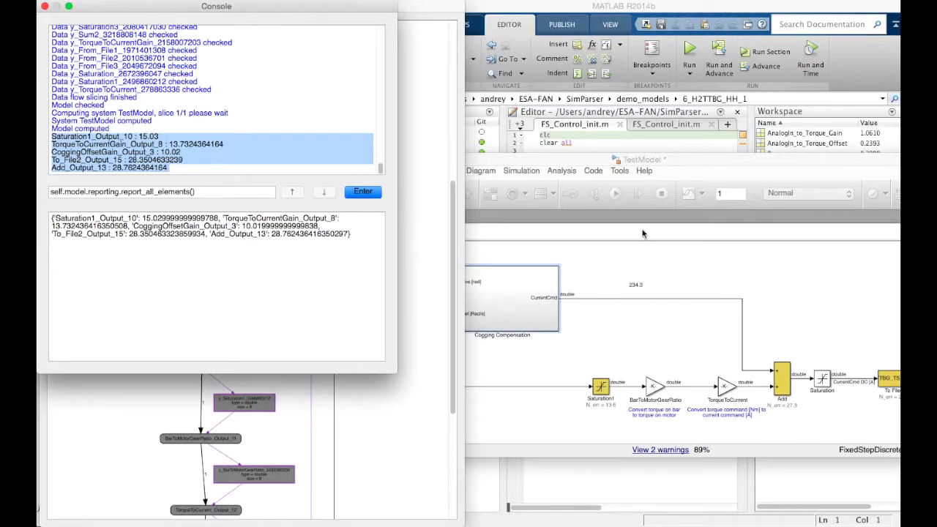
drag(700, 162, 656, 164)
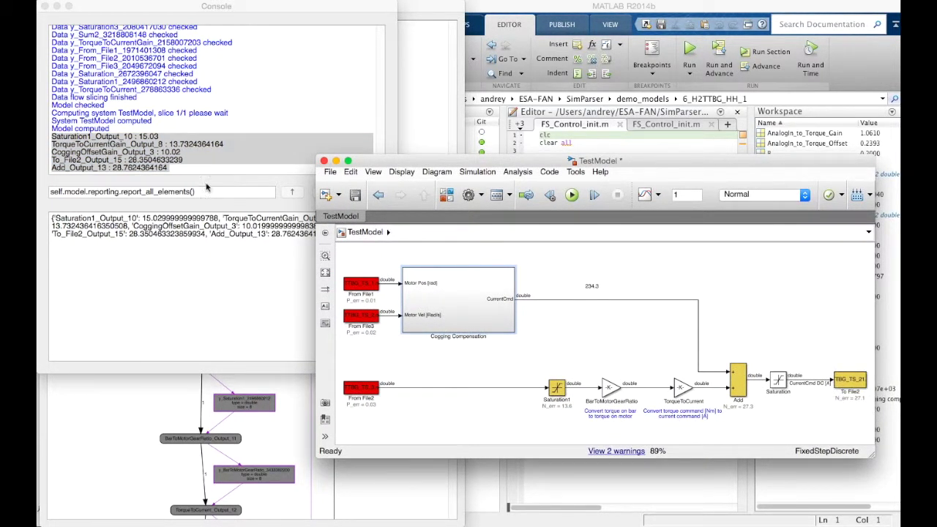
double_click(445, 309)
click(763, 340)
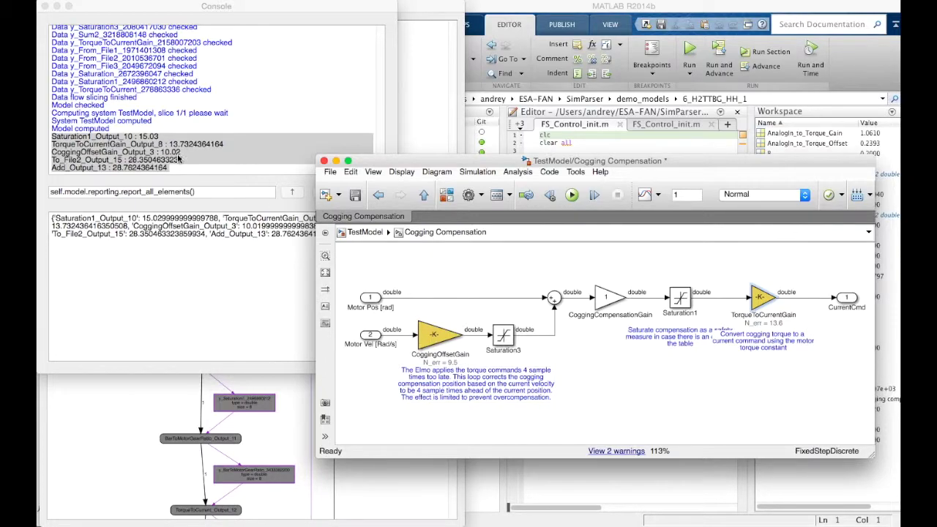
click(361, 232)
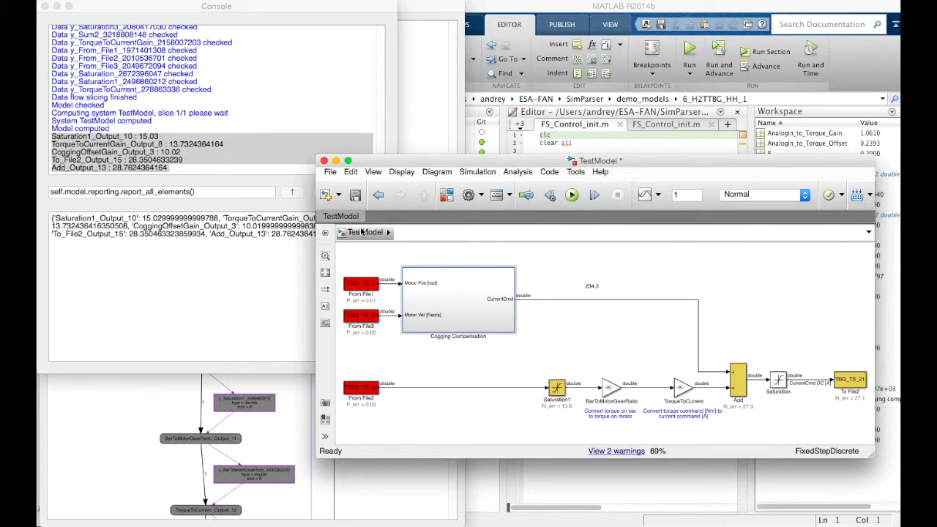